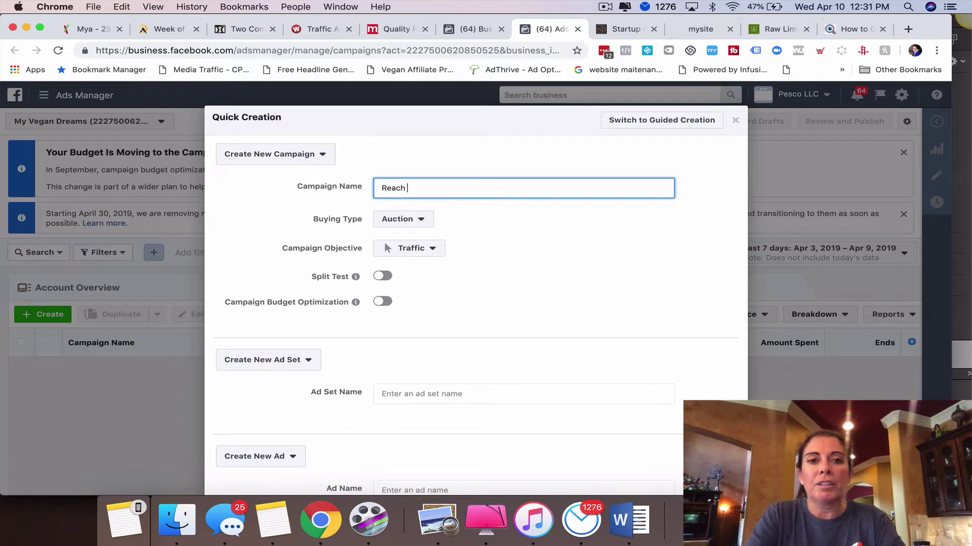
- Finish the campaign name 'Reach Example', keep Auction buying type, and set the objective to Reach
key("BackSpace")
type("xample")
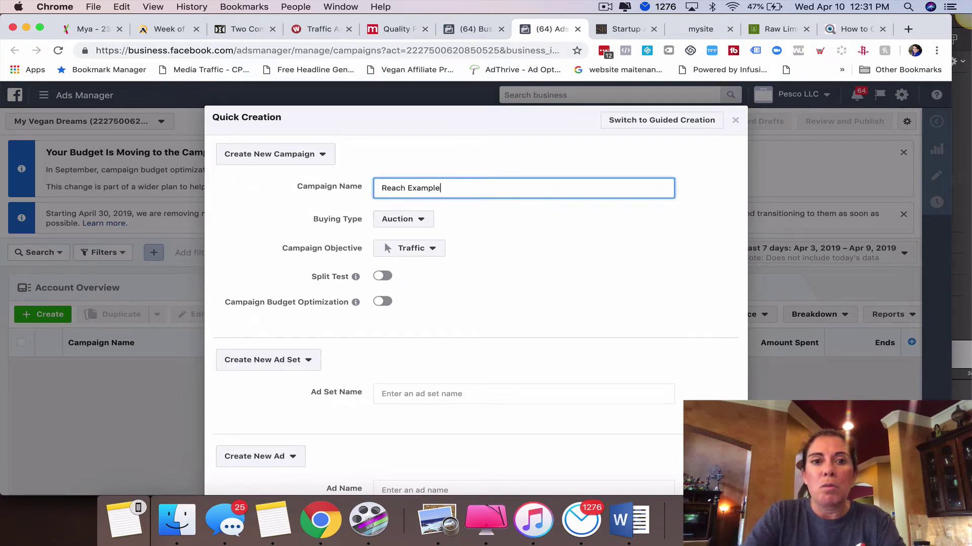
left_click(414, 225)
left_click(412, 237)
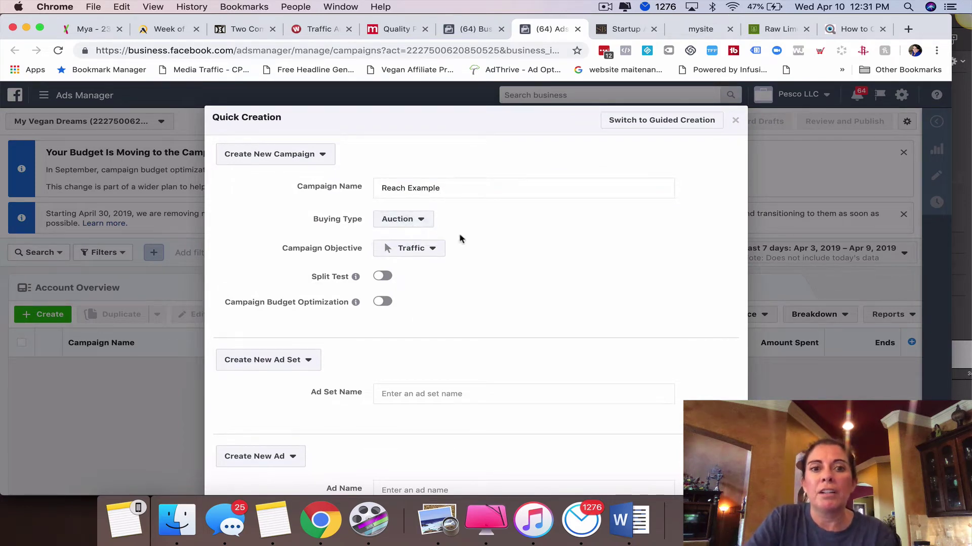
left_click(438, 251)
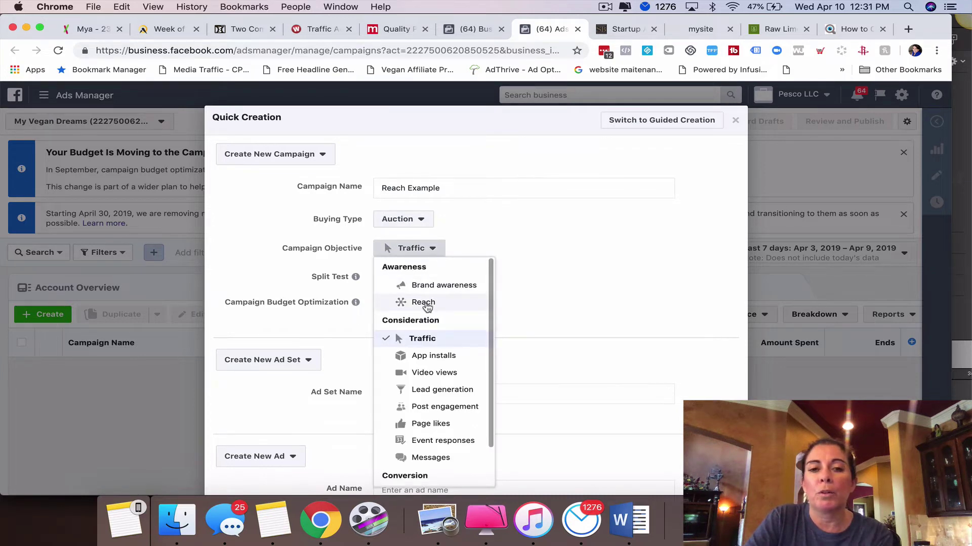
scroll(429, 313, "down", 2)
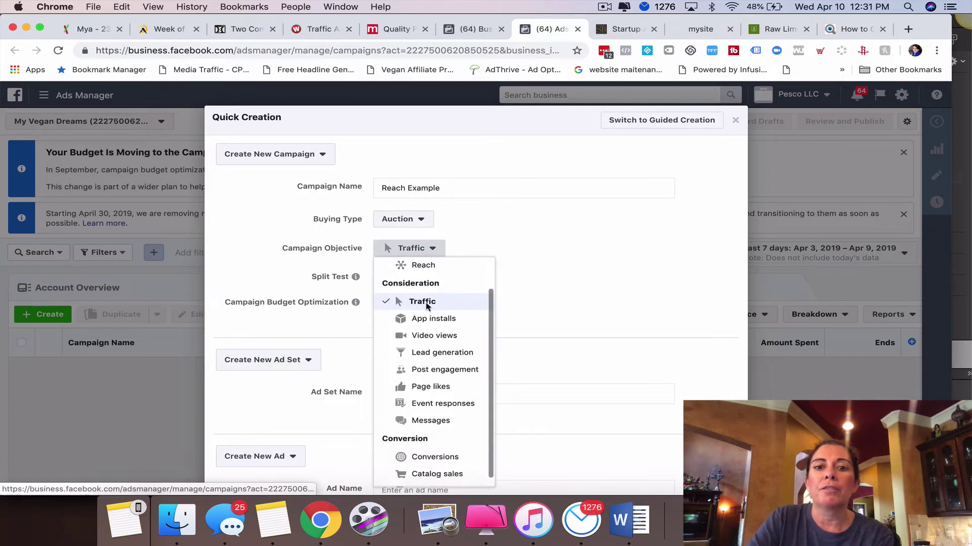
scroll(430, 360, "up", 2)
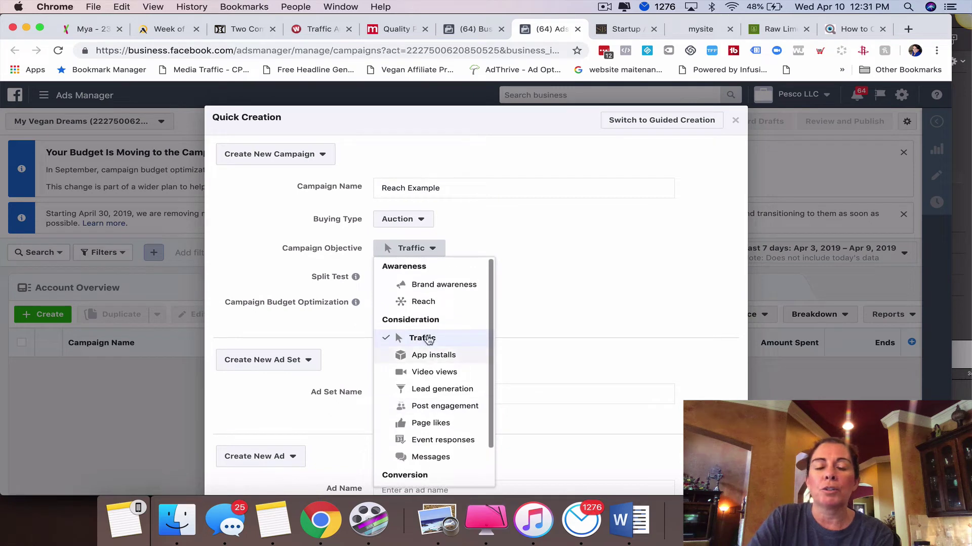
left_click(420, 302)
- Name the ad set and the ad 'Reach Example'
scroll(508, 298, "down", 2)
scroll(507, 298, "down", 3)
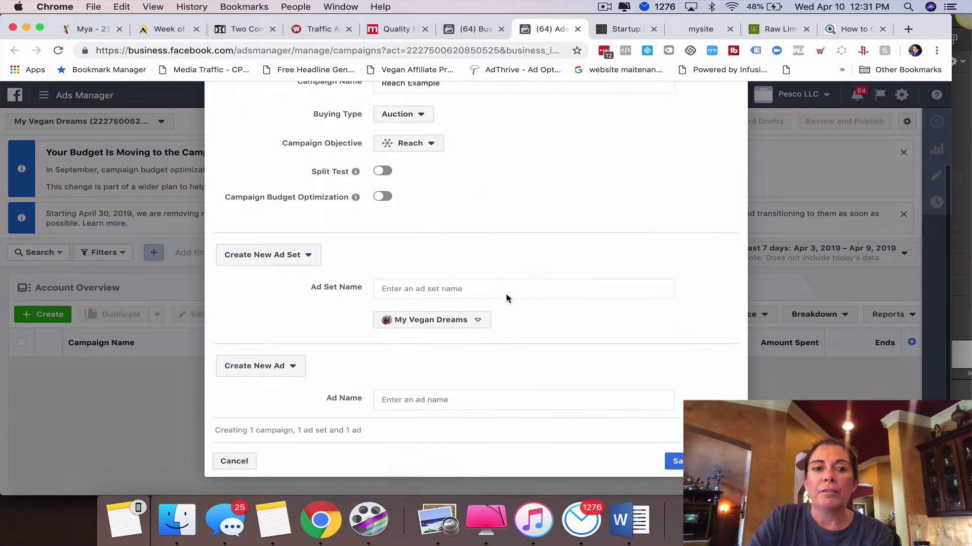
left_click(480, 283)
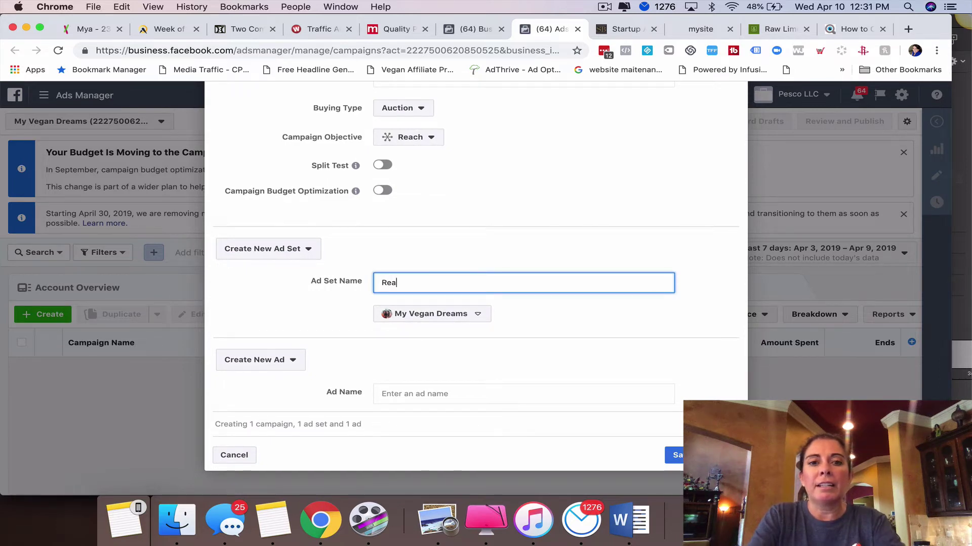
type("Reach Example")
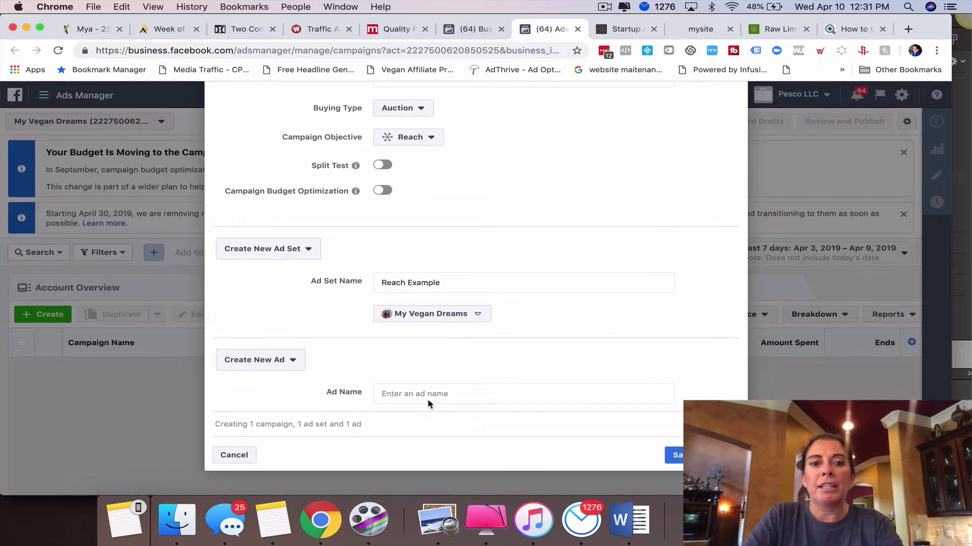
left_click(432, 394)
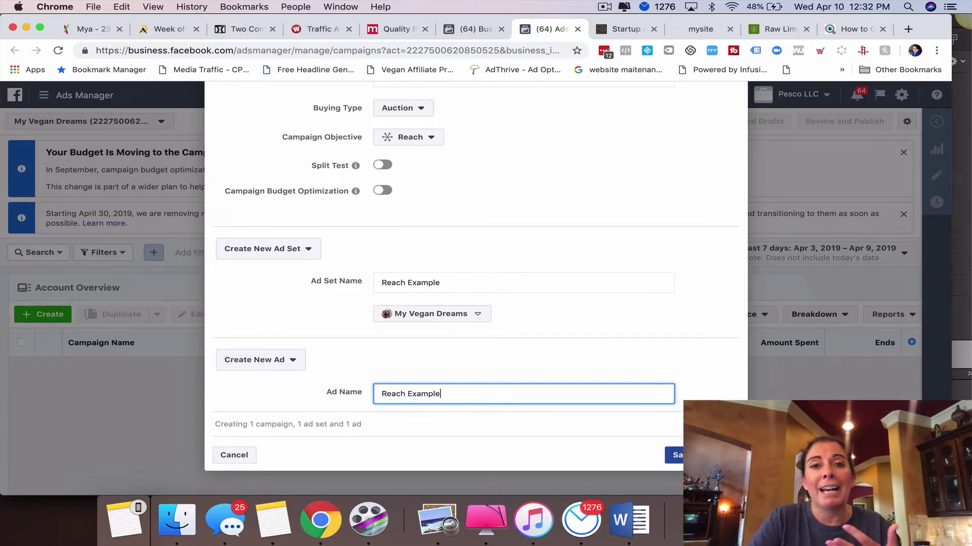
- Save the Reach Example campaign as a draft and review its Campaign Budget Optimization settings
left_click(676, 455)
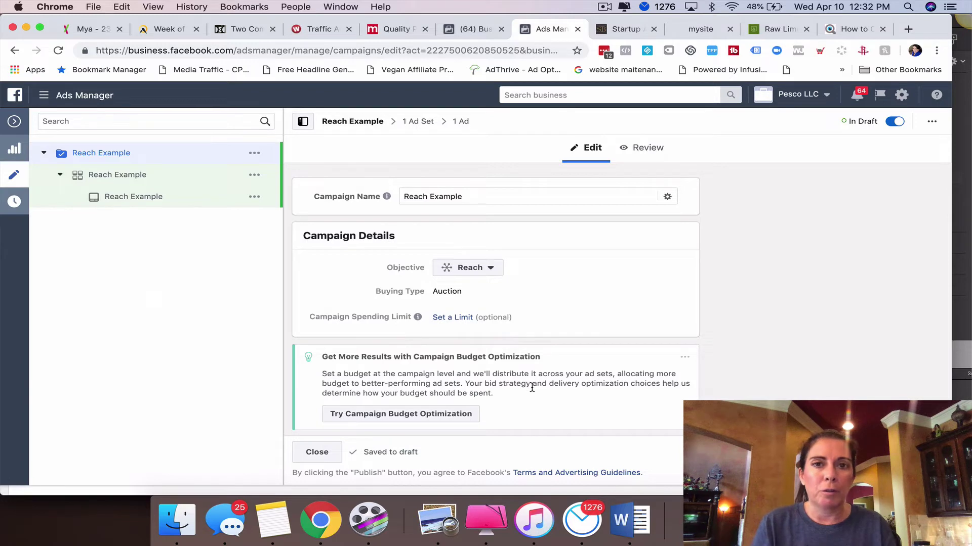
scroll(451, 284, "down", 3)
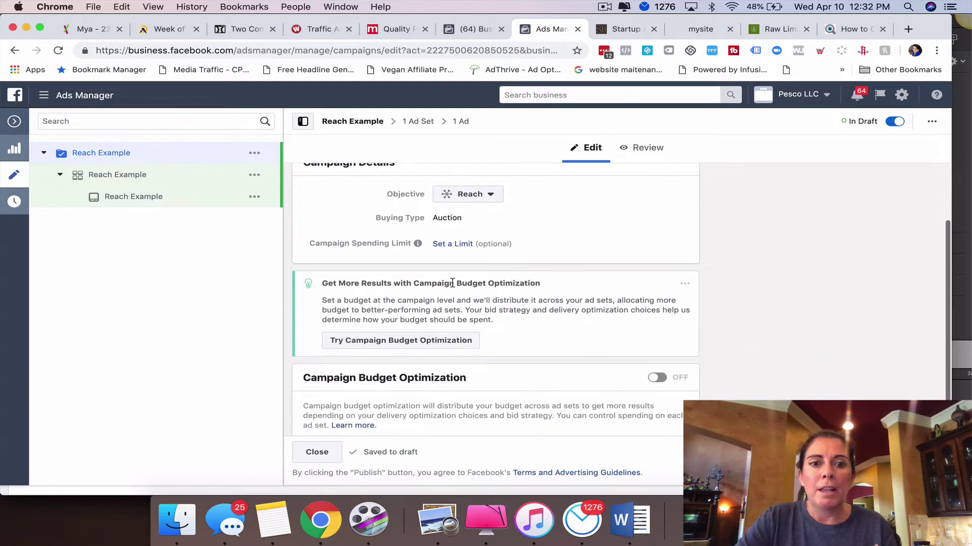
scroll(558, 280, "down", 1)
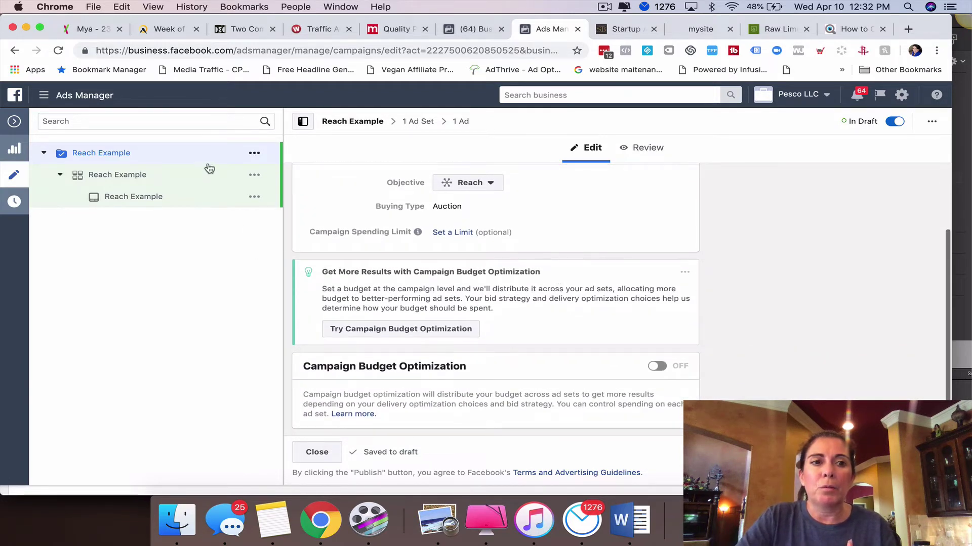
- Open the Reach Example ad set's audience section and confirm no custom audience exists yet
left_click(118, 177)
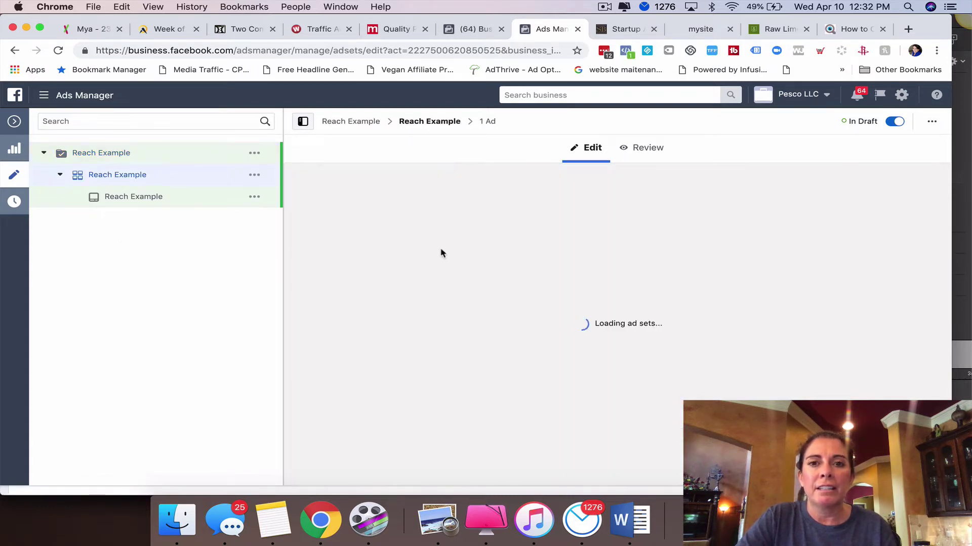
scroll(420, 296, "down", 1)
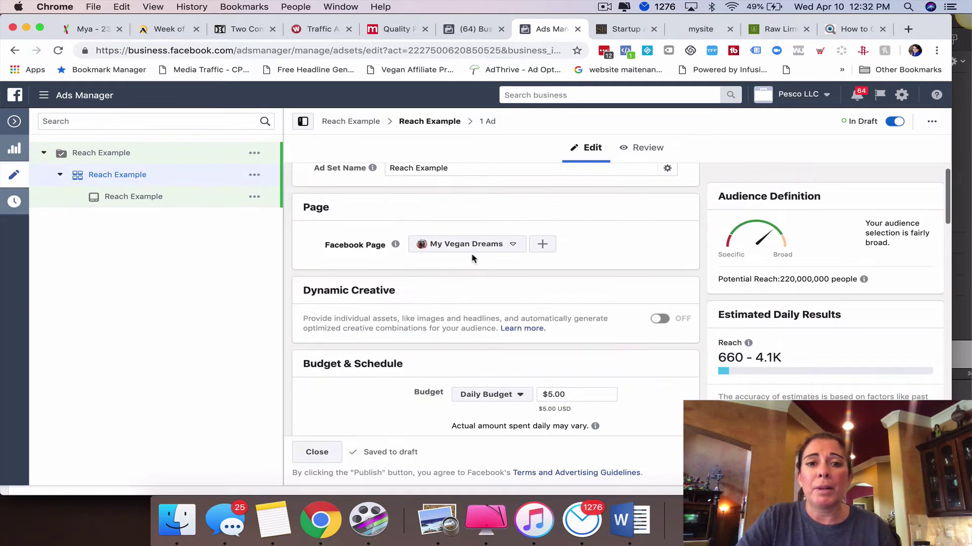
scroll(472, 256, "down", 5)
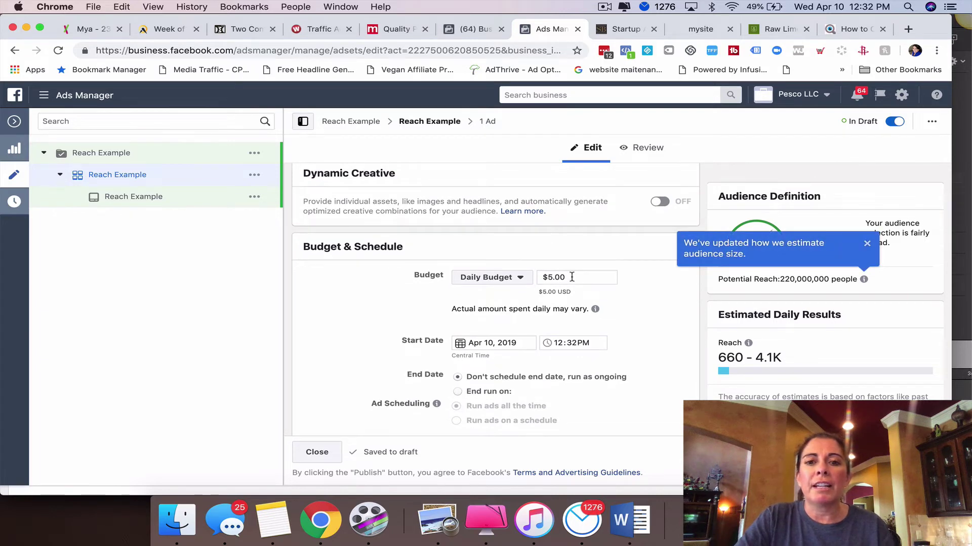
scroll(570, 287, "down", 3)
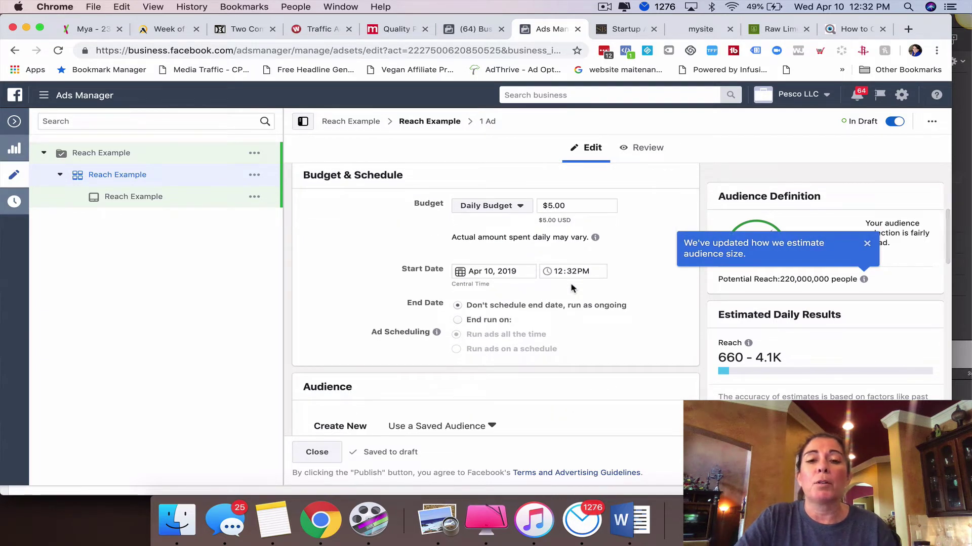
scroll(568, 228, "down", 6)
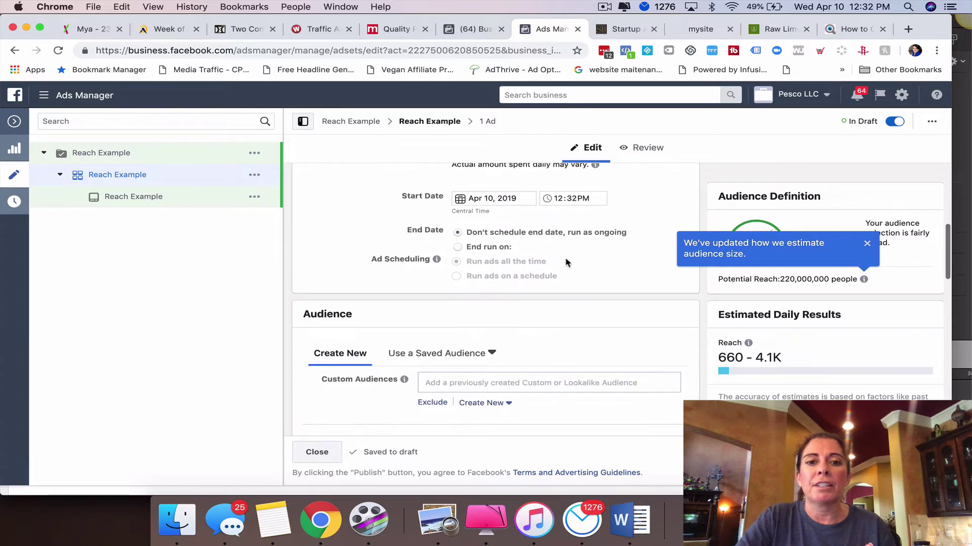
left_click(517, 312)
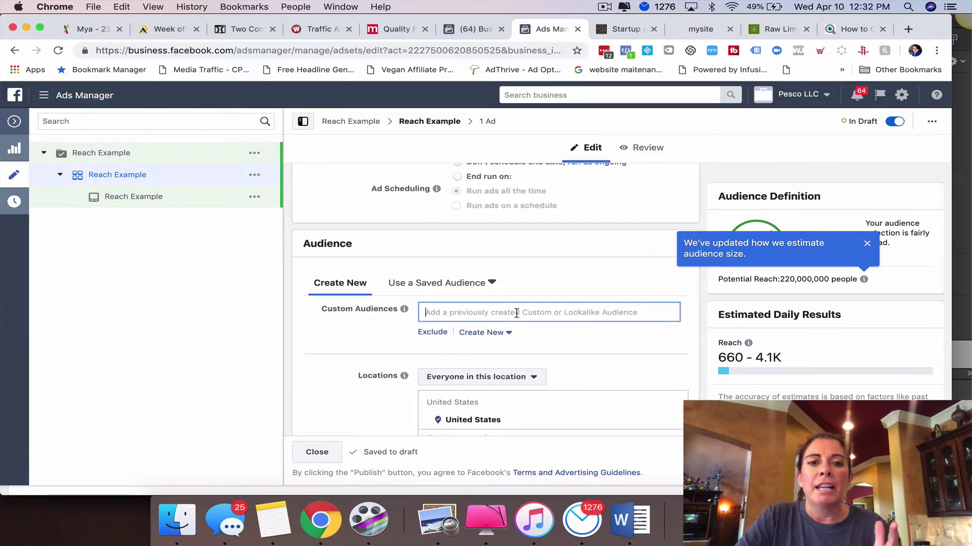
scroll(512, 325, "down", 2)
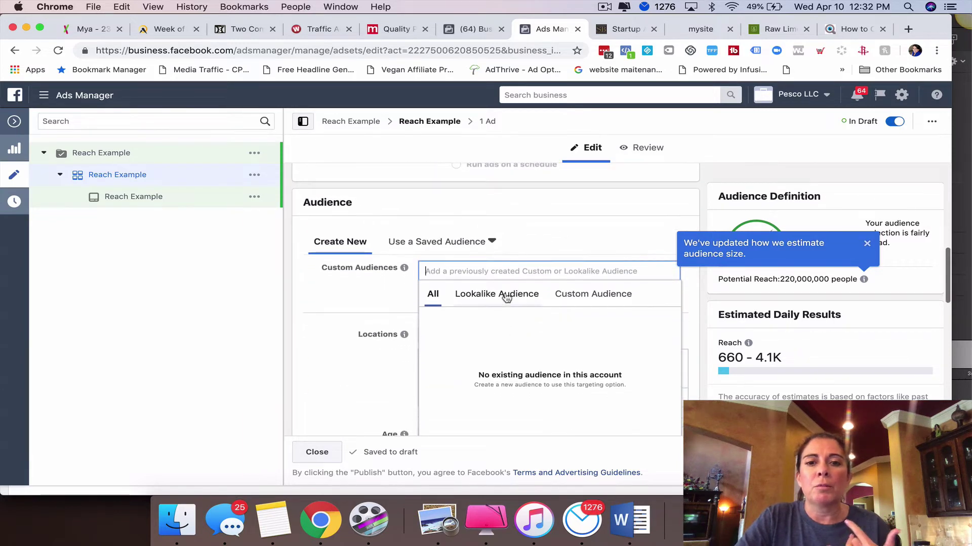
left_click(413, 294)
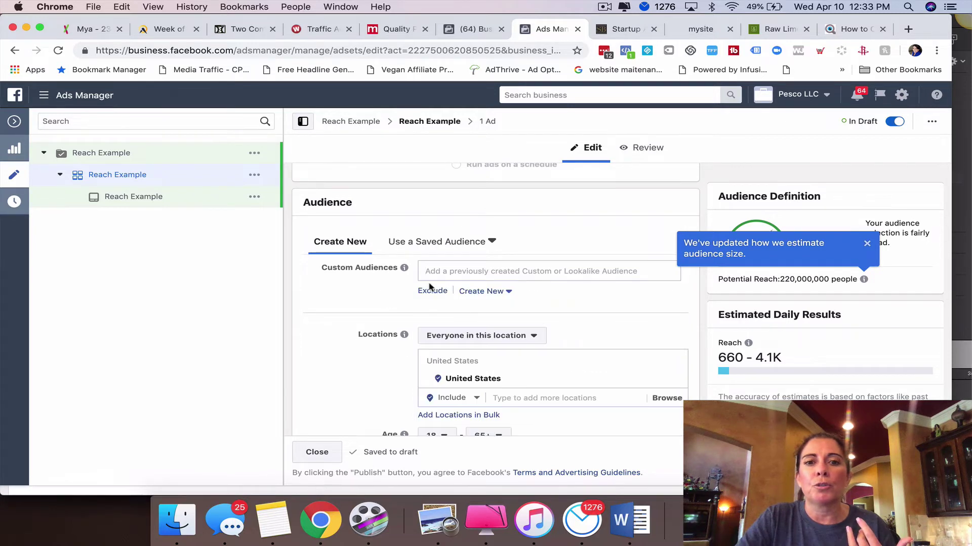
- Set up a Page custom audience of people who engaged with any post or ad in the past 30 days
left_click(503, 292)
left_click(506, 316)
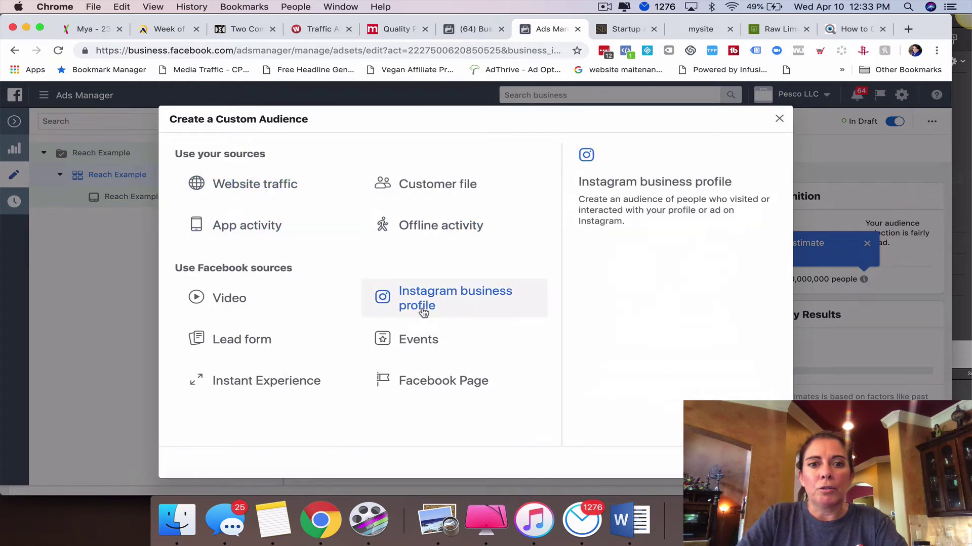
left_click(412, 381)
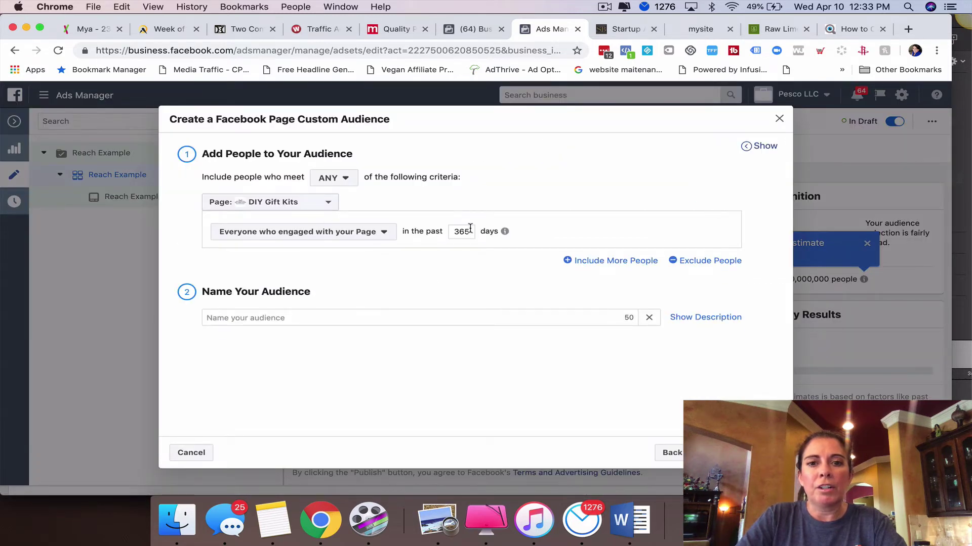
left_click_drag(467, 230, 429, 230)
type("30")
left_click(370, 317)
type("Pa")
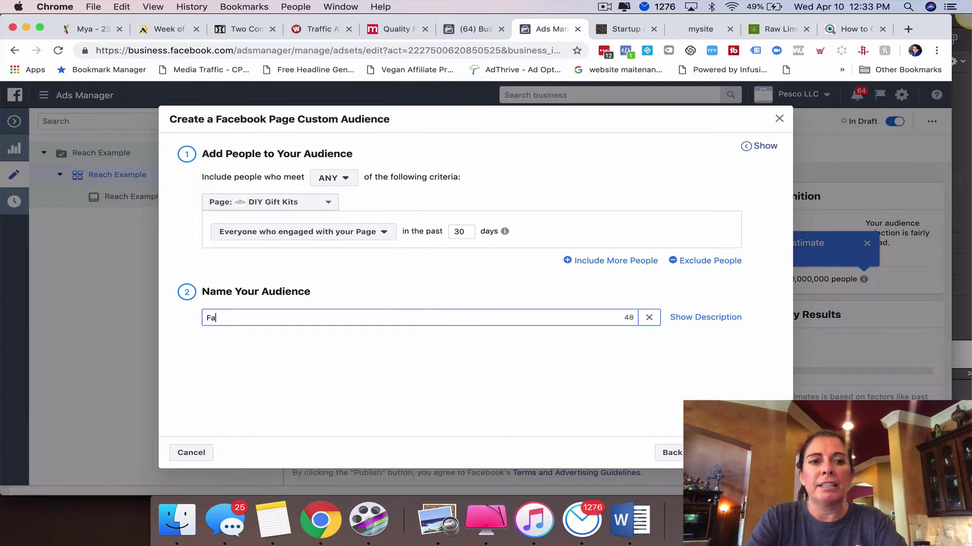
key("BackSpace")
key("BackSpace")
left_click(381, 234)
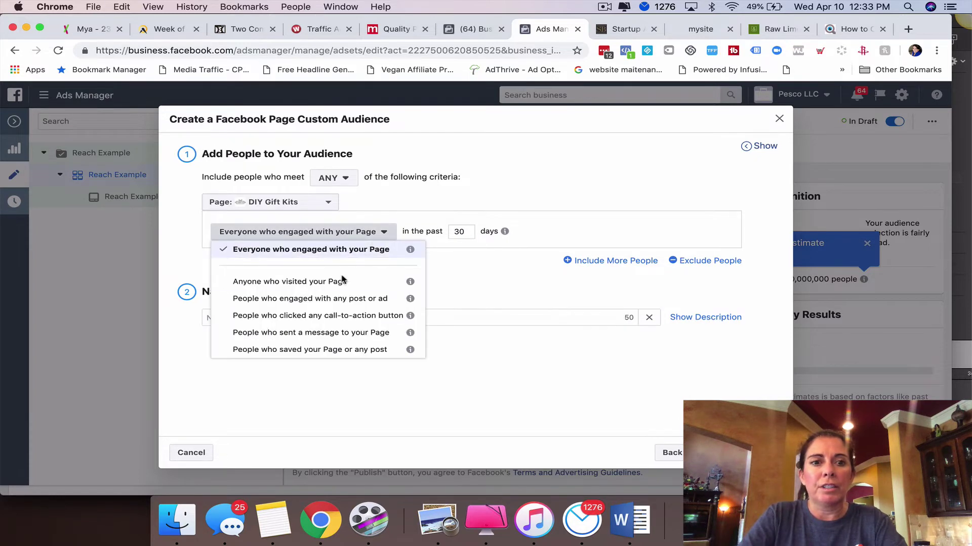
left_click(337, 304)
- Name the audience 'Warm 30 Engaged w/ FB post or ad' and create it
left_click(318, 319)
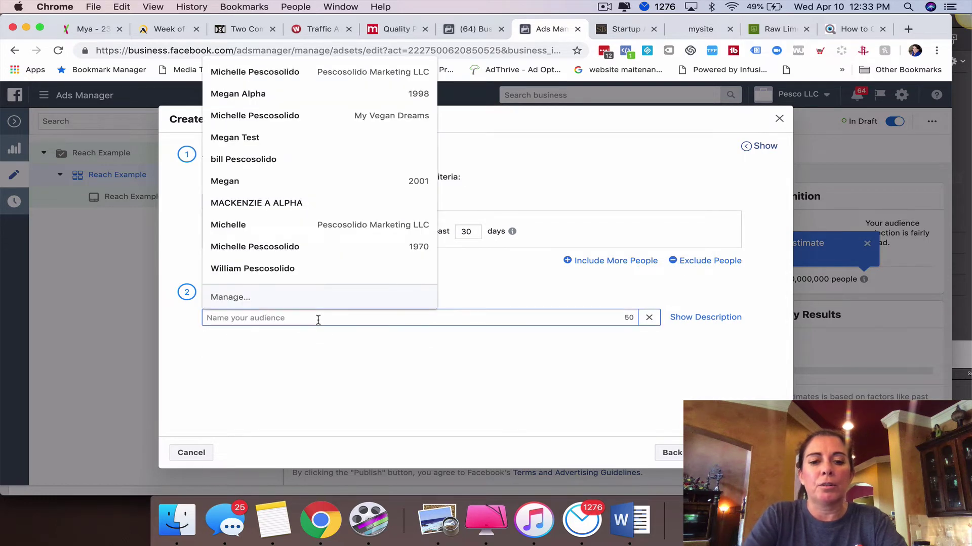
type("Warm ")
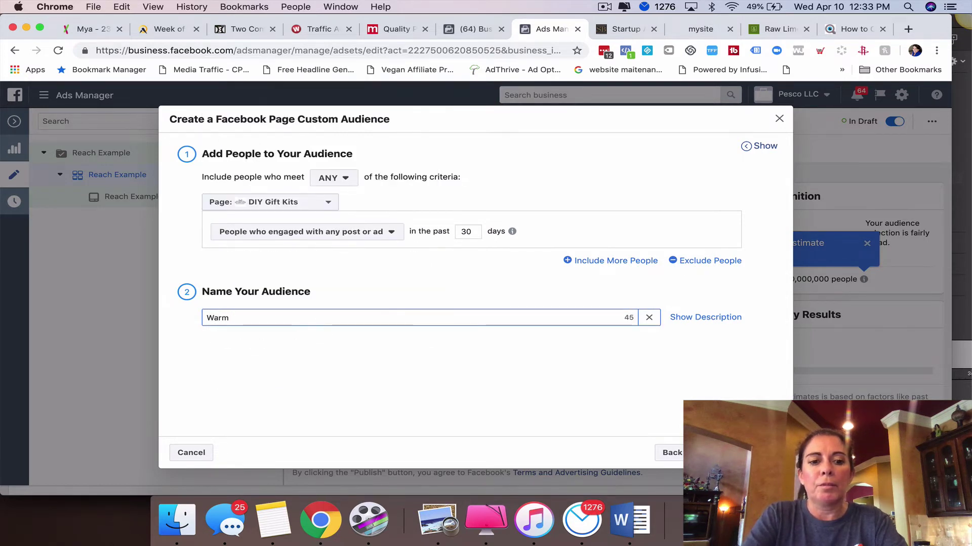
type("30 Engaged")
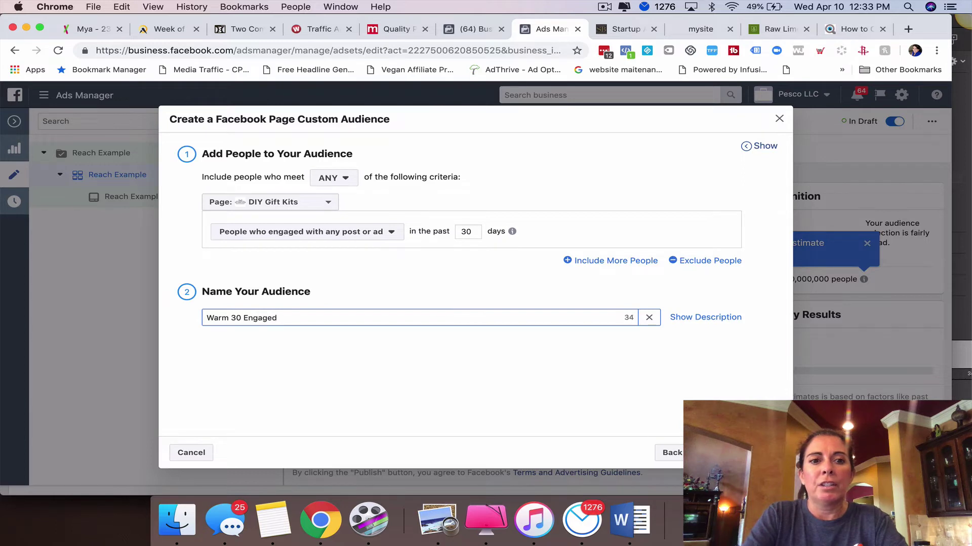
type(" w F")
key("BackSpace")
key("BackSpace")
type("/ FB ")
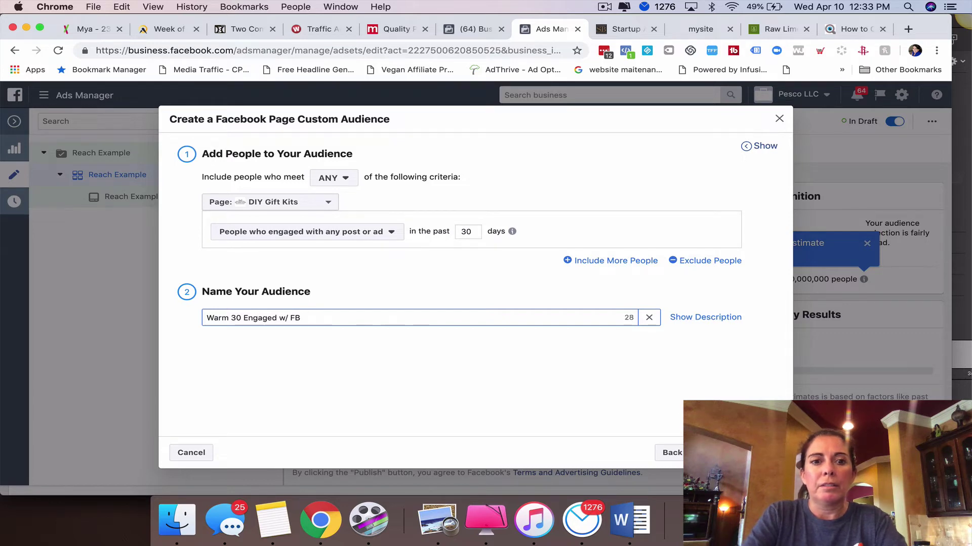
type("[ost or ad")
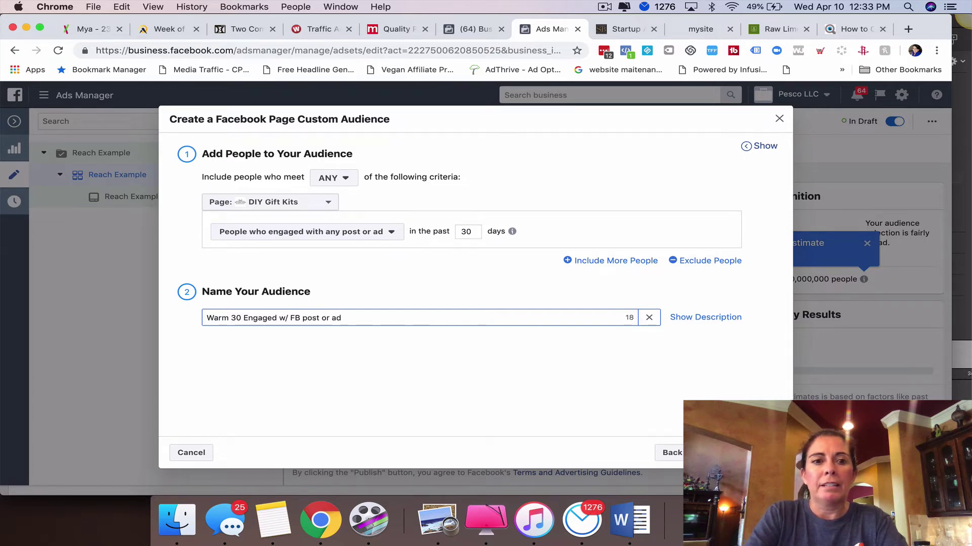
key("Return")
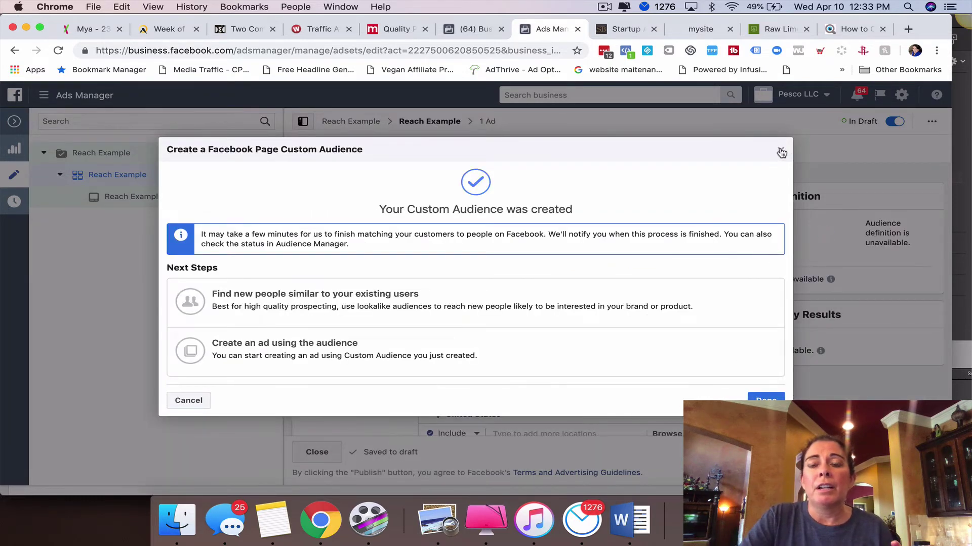
left_click(755, 399)
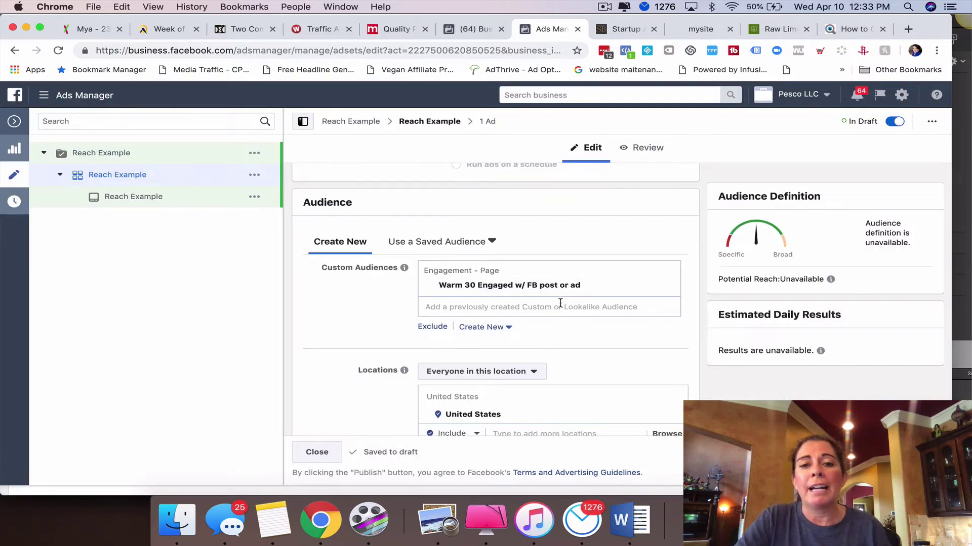
scroll(438, 314, "down", 1)
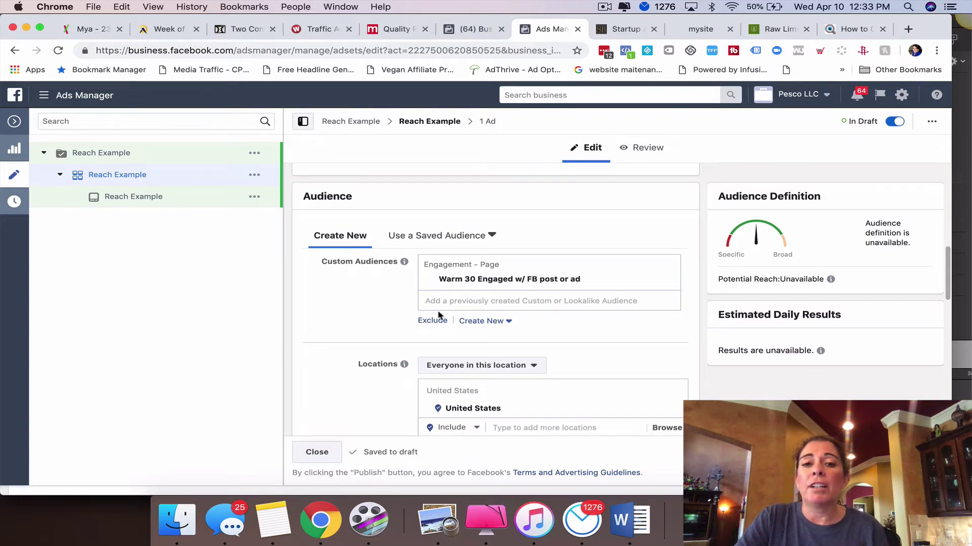
scroll(438, 315, "down", 1)
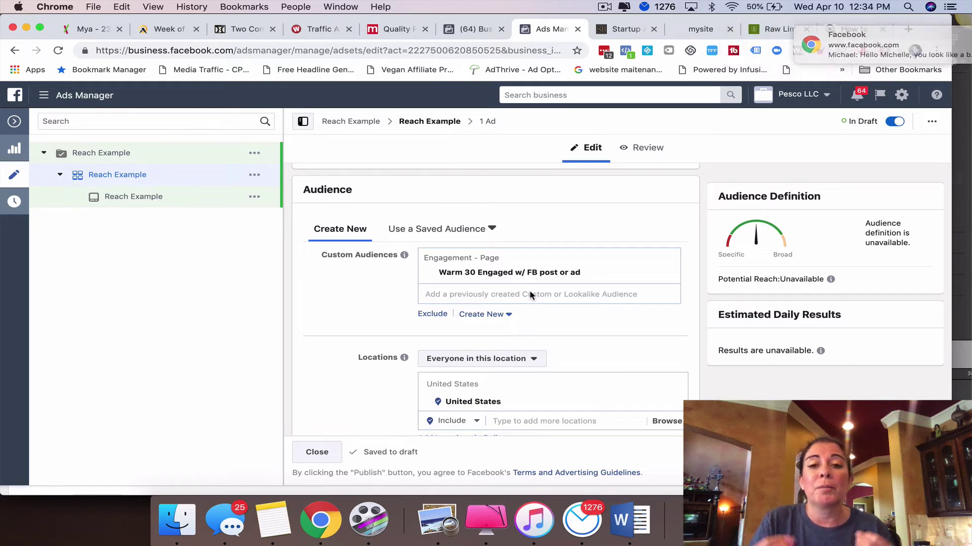
scroll(506, 304, "down", 5)
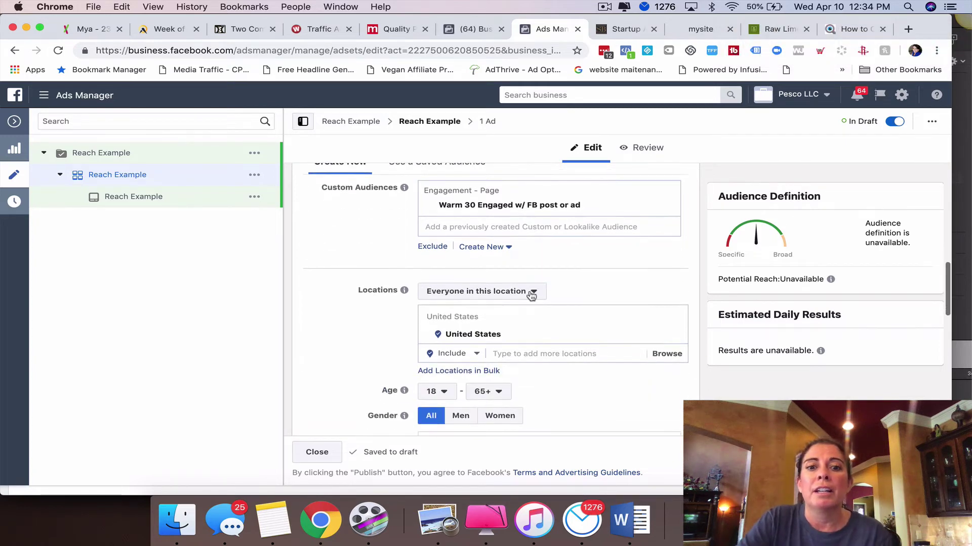
scroll(462, 317, "down", 2)
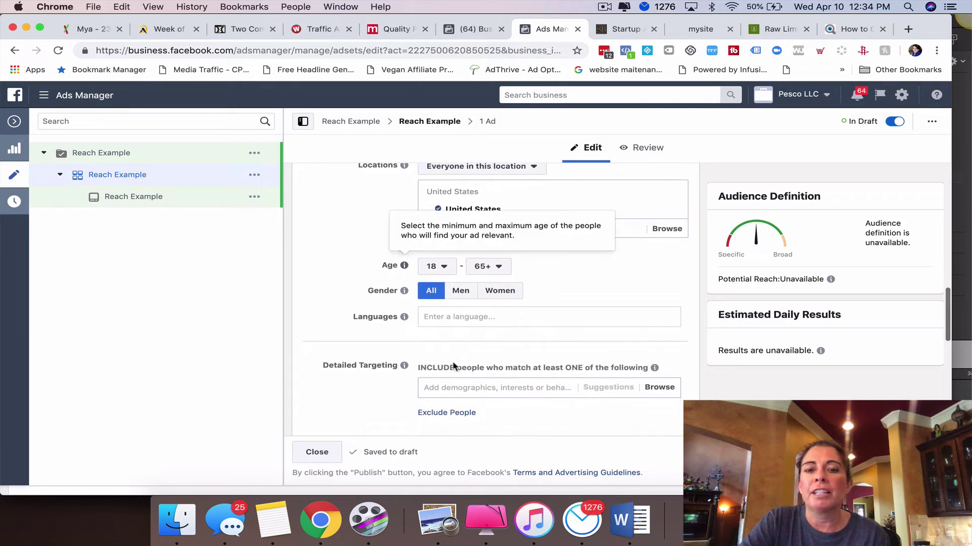
scroll(473, 298, "down", 2)
scroll(476, 293, "down", 2)
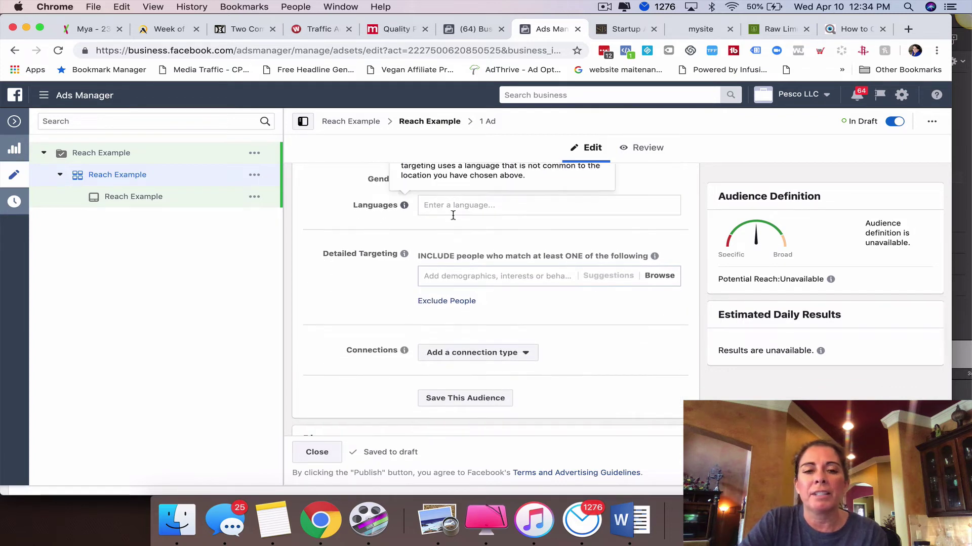
scroll(448, 277, "down", 1)
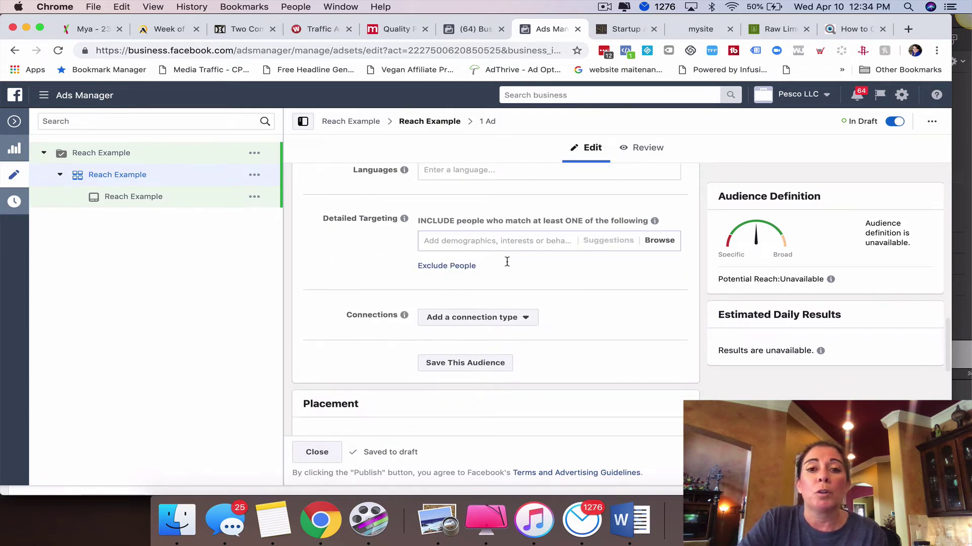
scroll(458, 270, "up", 4)
scroll(461, 272, "up", 3)
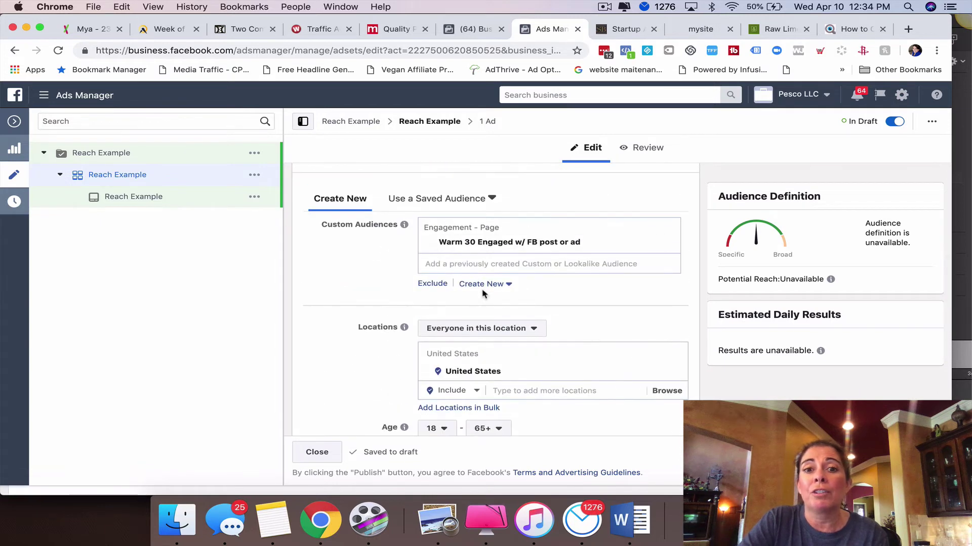
scroll(475, 301, "down", 5)
scroll(475, 303, "down", 5)
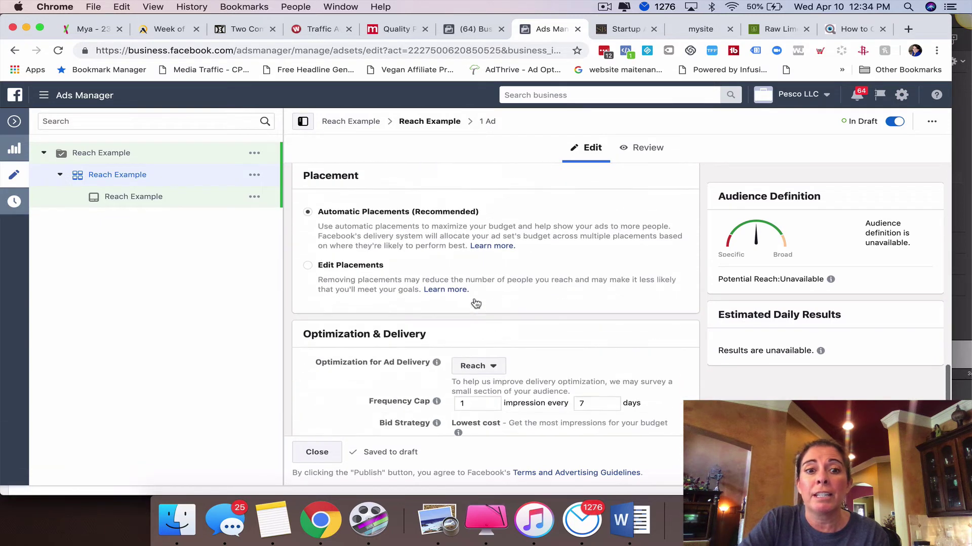
scroll(346, 252, "down", 1)
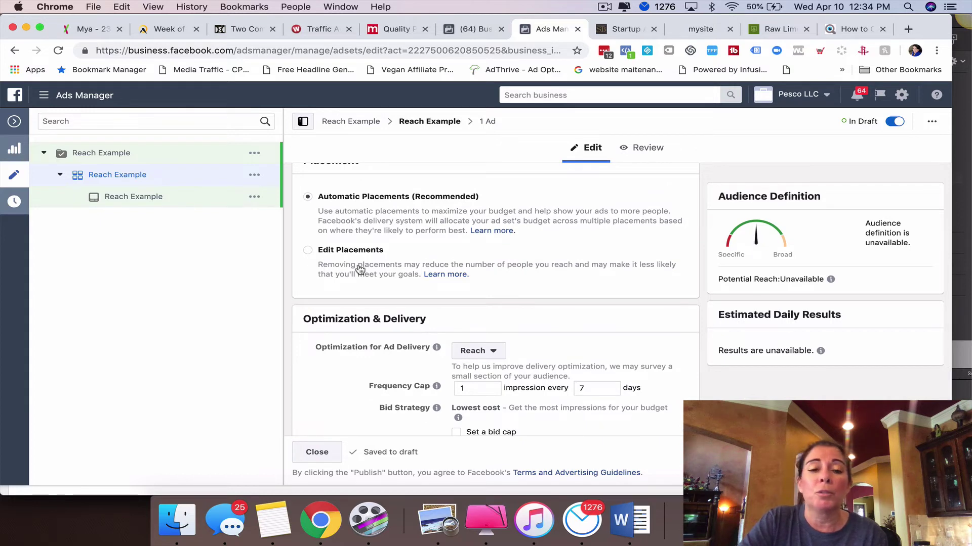
scroll(382, 273, "up", 1)
scroll(382, 273, "up", 1)
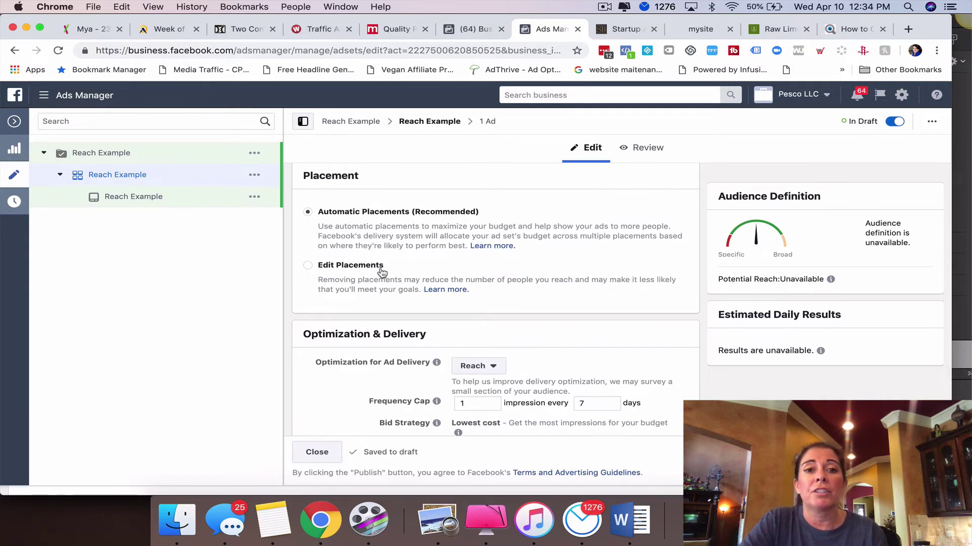
scroll(381, 276, "down", 5)
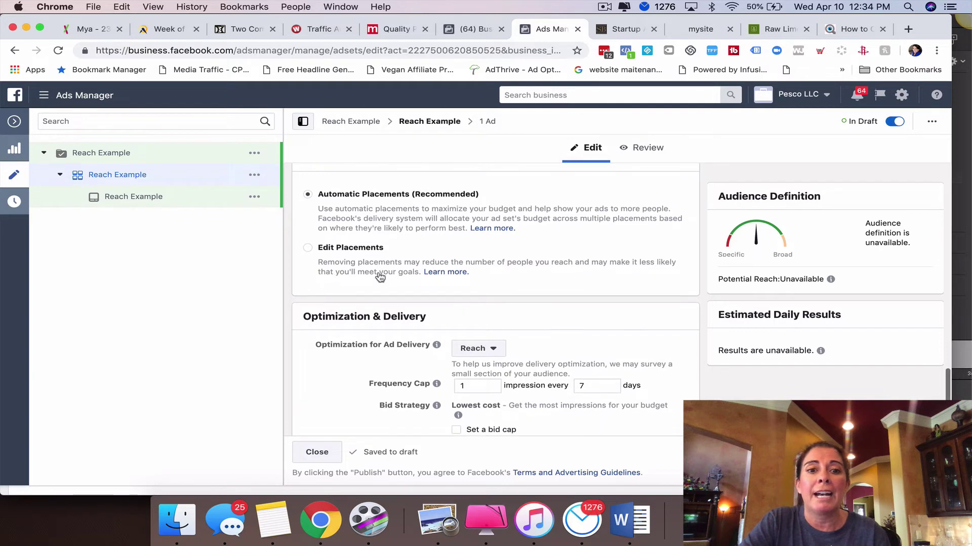
scroll(369, 327, "down", 1)
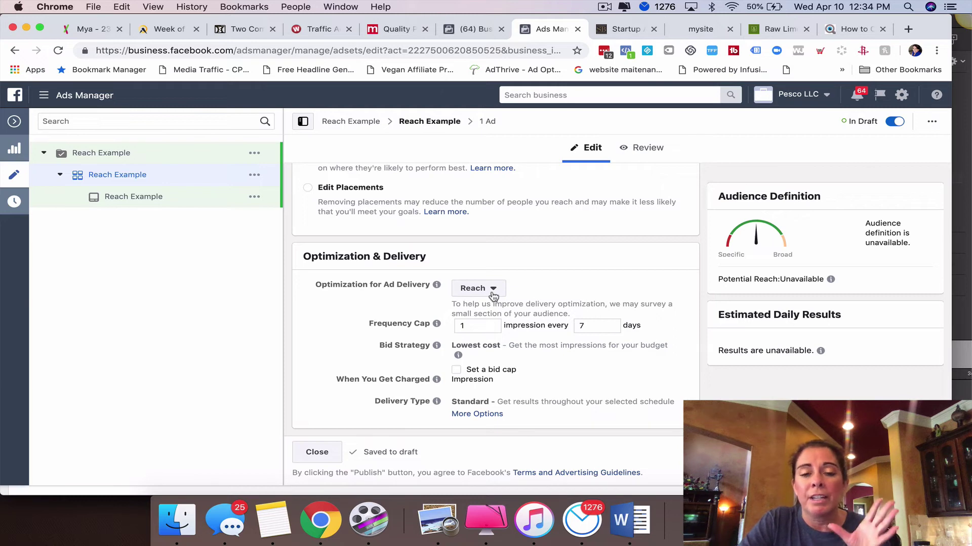
mouse_move(437, 325)
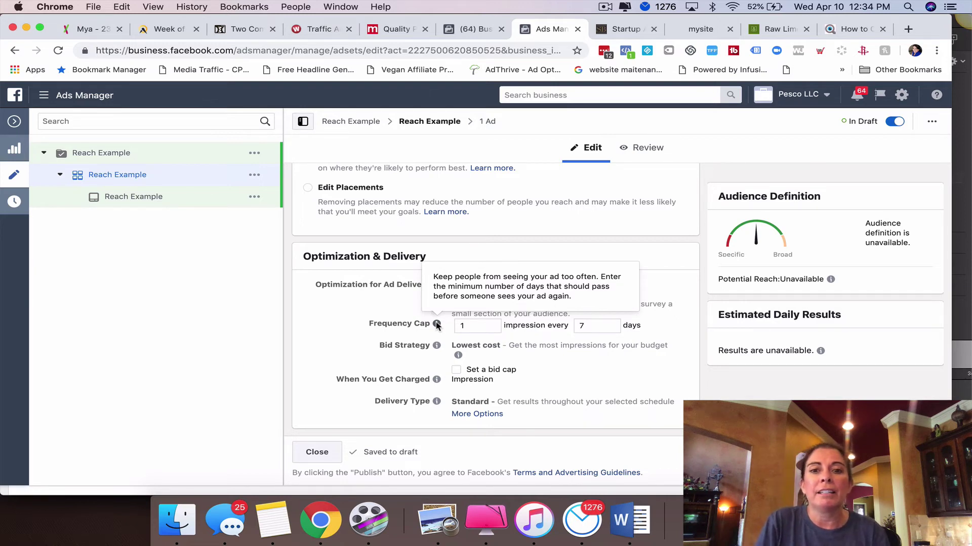
- Change the frequency cap to 1 impression every 1 day instead of every 7 days
left_click(586, 326)
key("BackSpace")
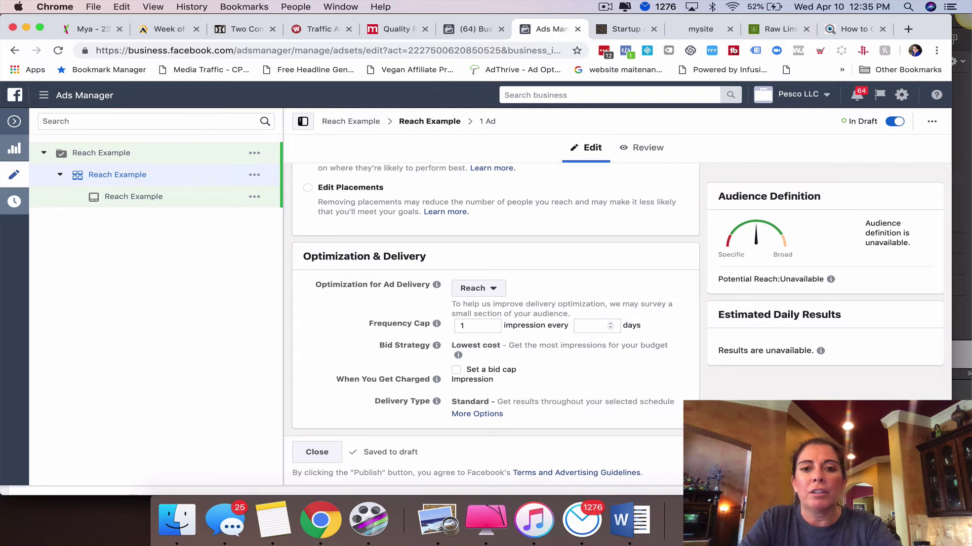
type("3")
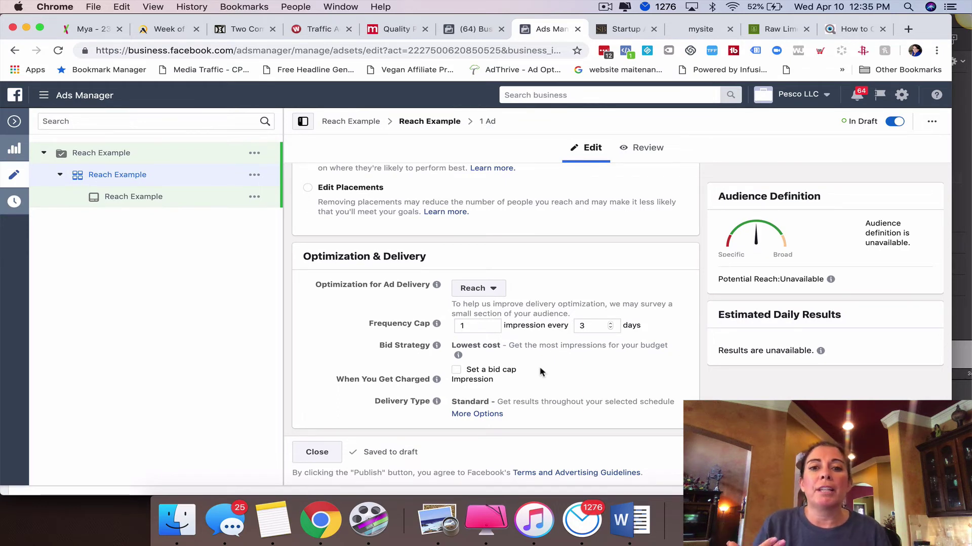
key("BackSpace")
type("1")
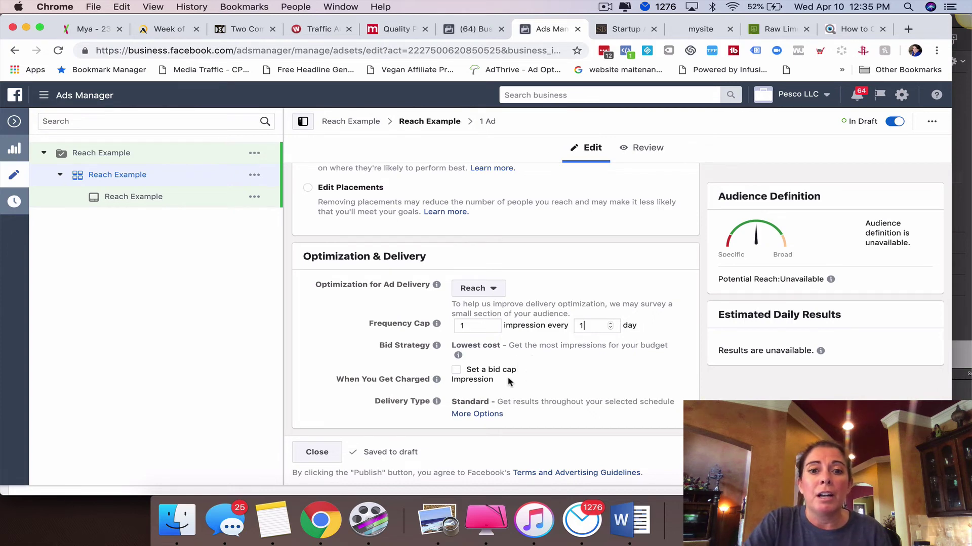
mouse_move(437, 346)
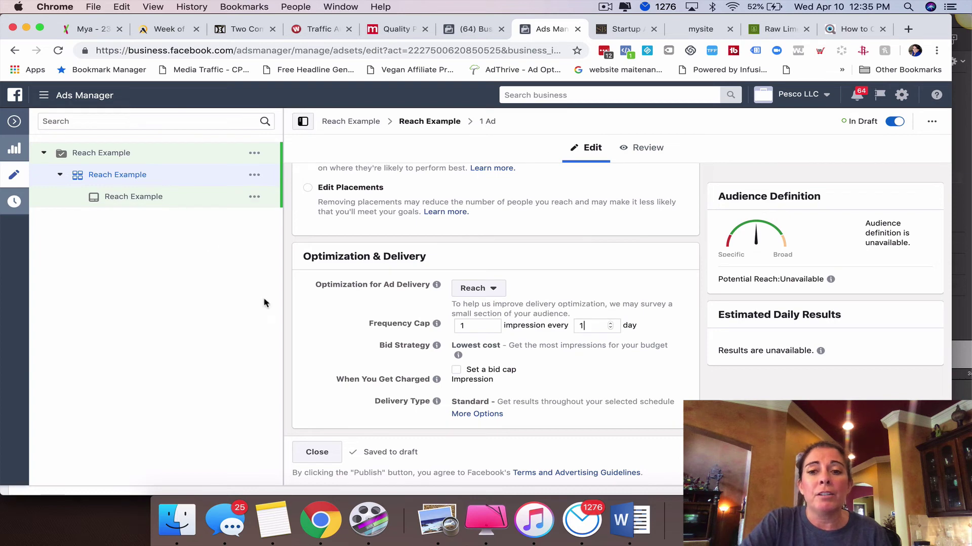
- Open the Reach Example ad and select the page's linked Instagram account
left_click(140, 201)
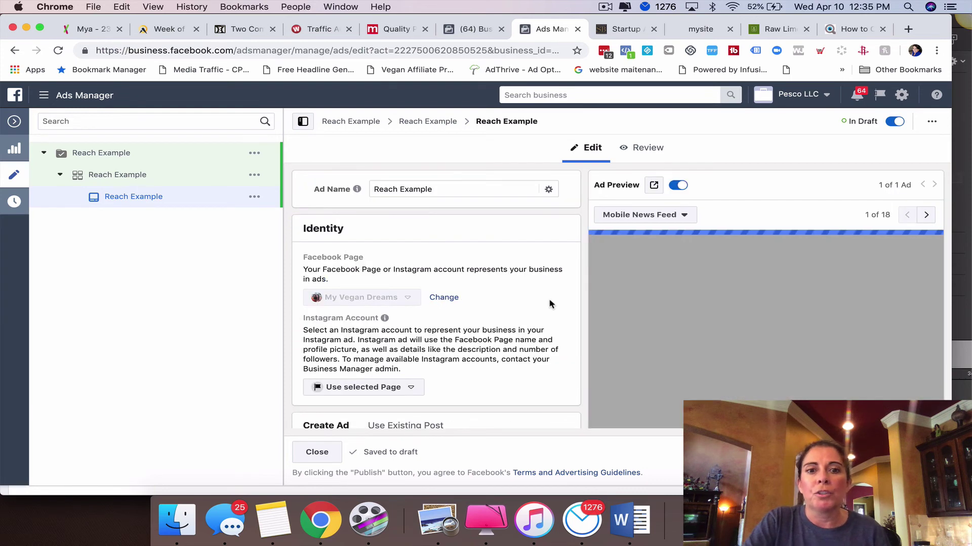
scroll(550, 303, "down", 4)
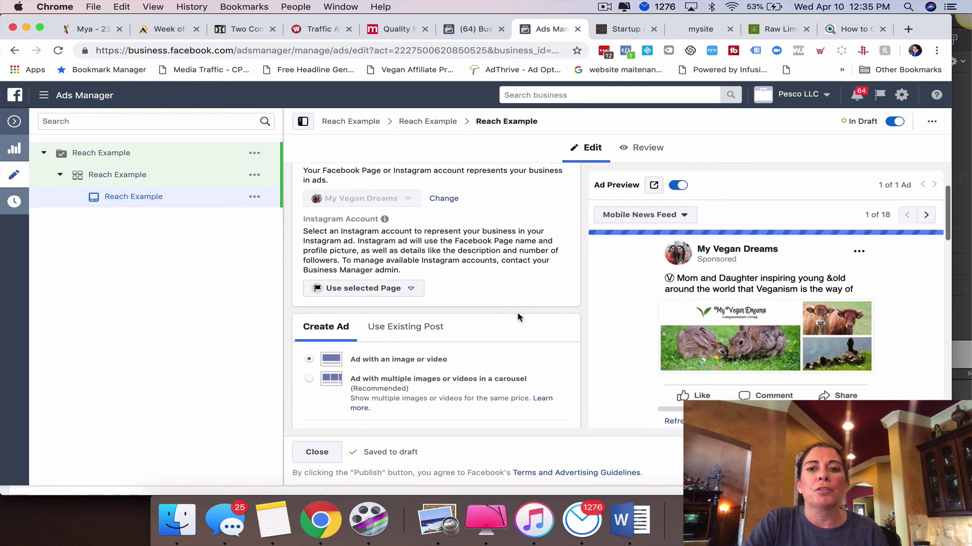
scroll(517, 318, "down", 3)
scroll(518, 311, "up", 3)
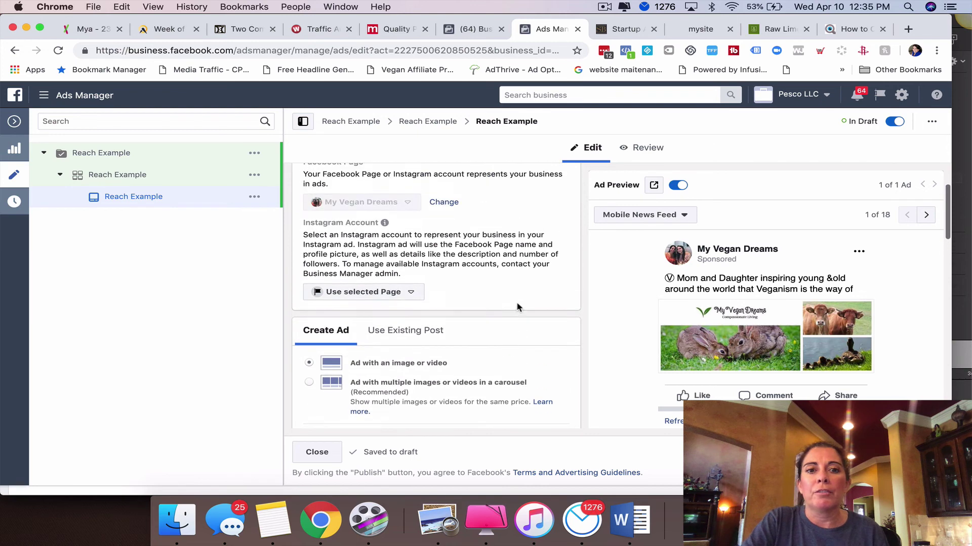
left_click(410, 295)
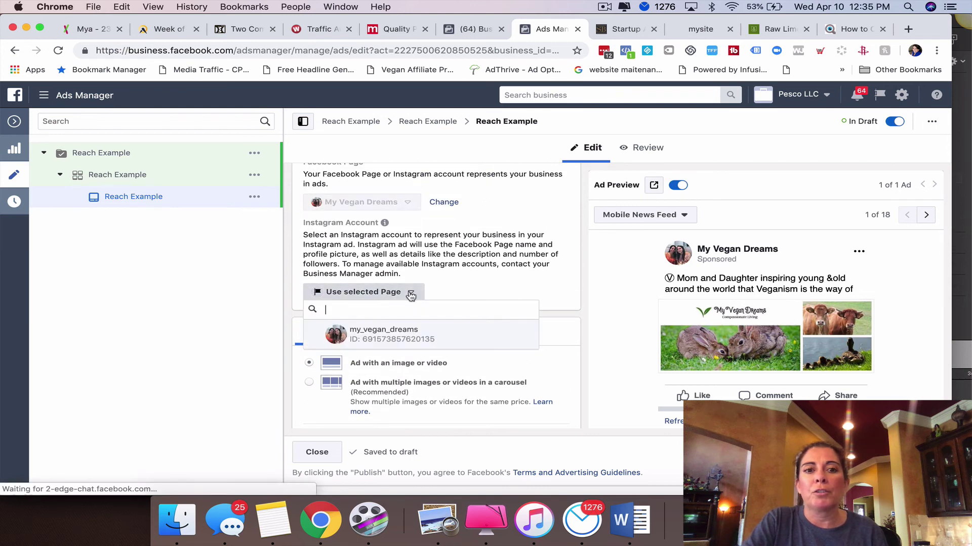
left_click(385, 334)
- Review the ad's single image, post text and tracking settings
scroll(451, 319, "down", 4)
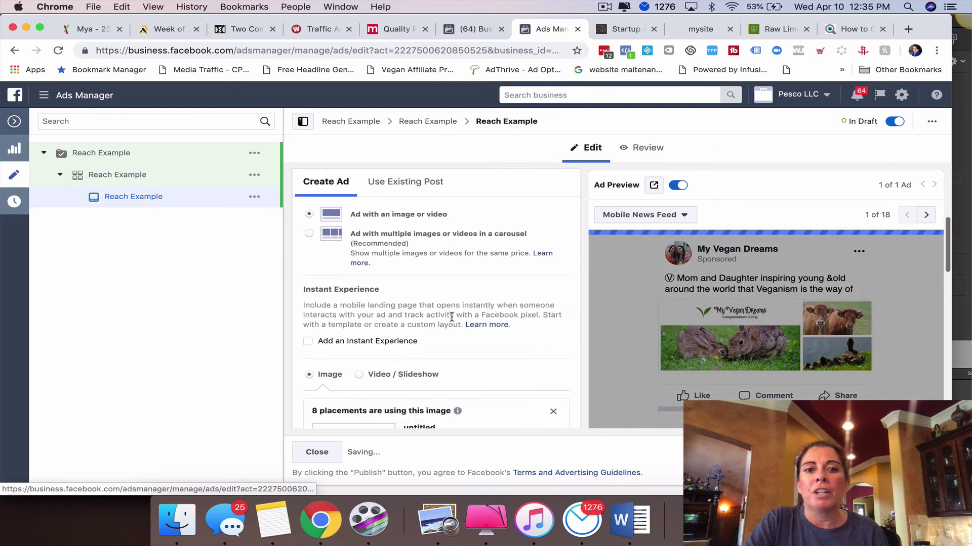
scroll(452, 316, "down", 8)
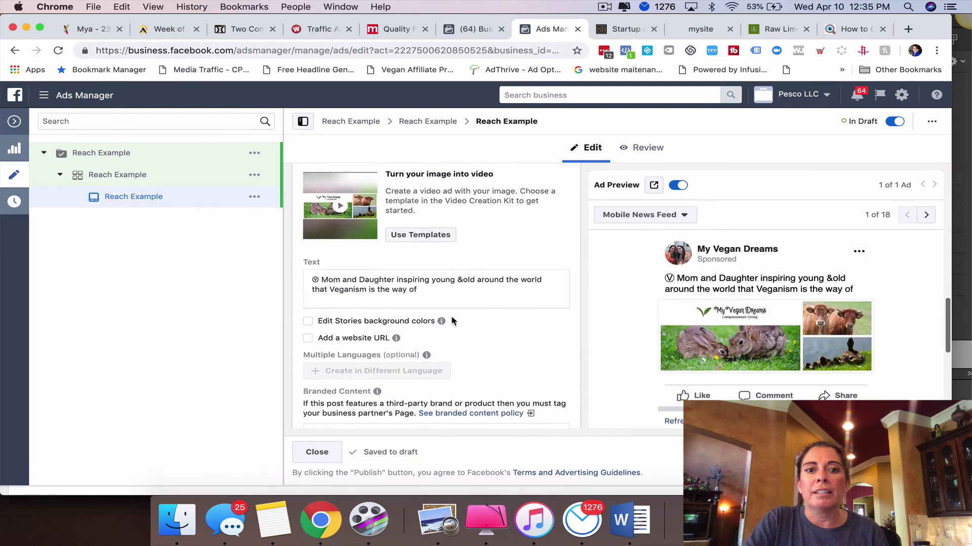
scroll(430, 283, "down", 3)
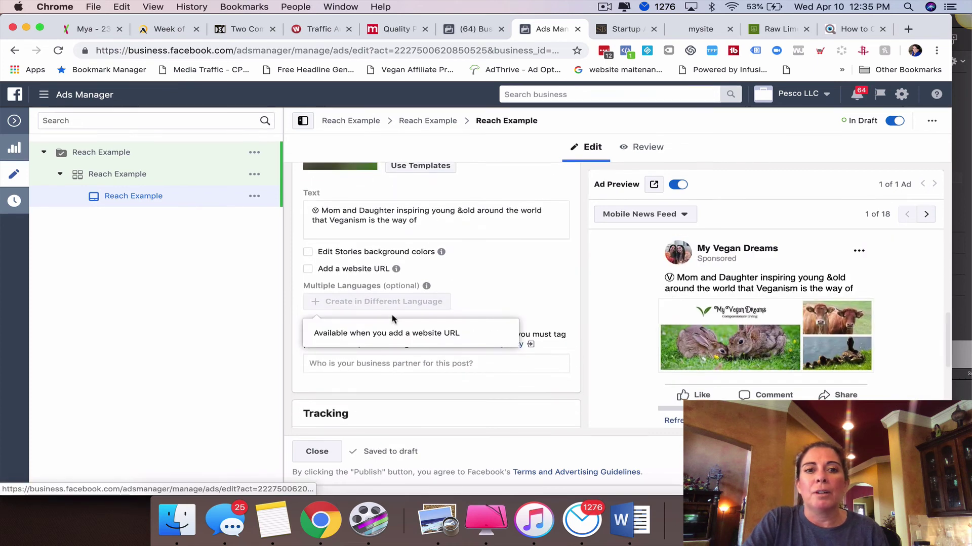
scroll(435, 349, "down", 4)
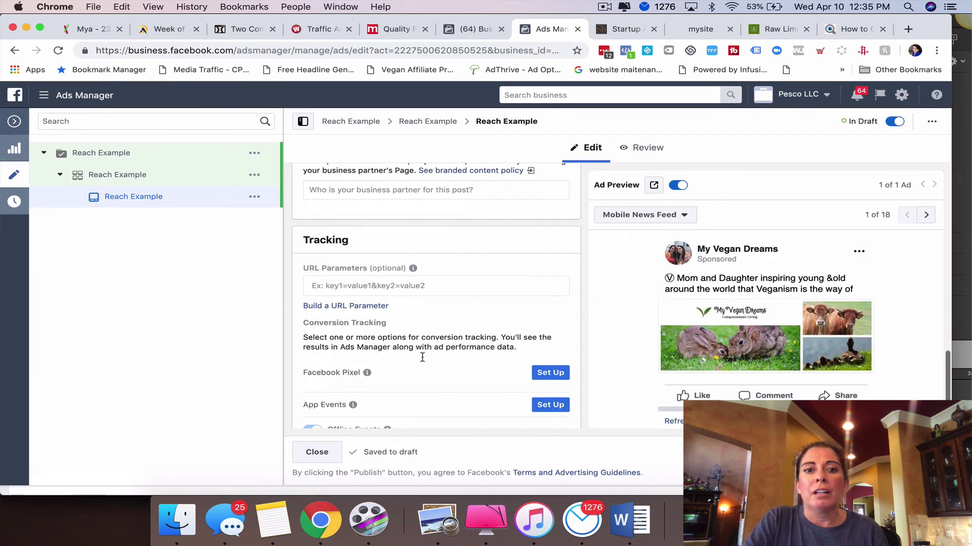
scroll(417, 360, "down", 3)
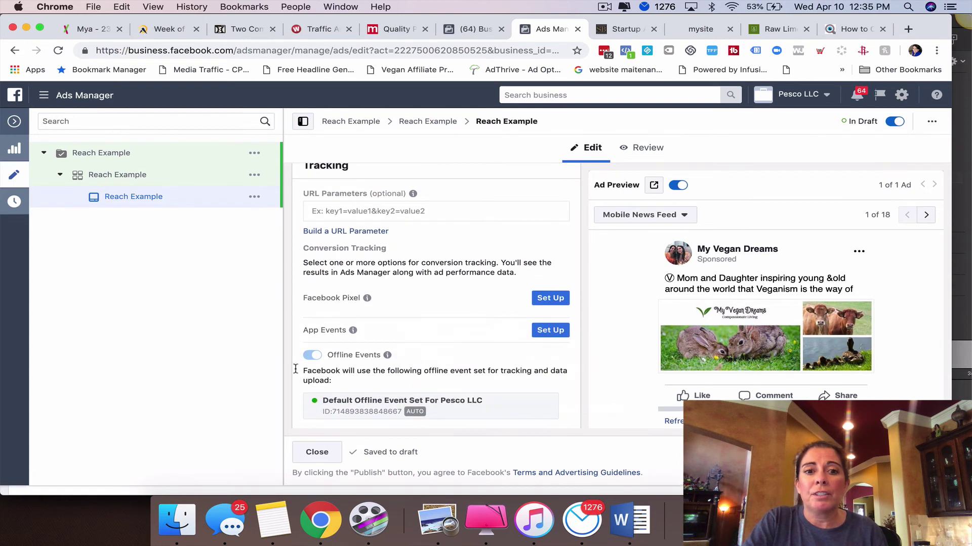